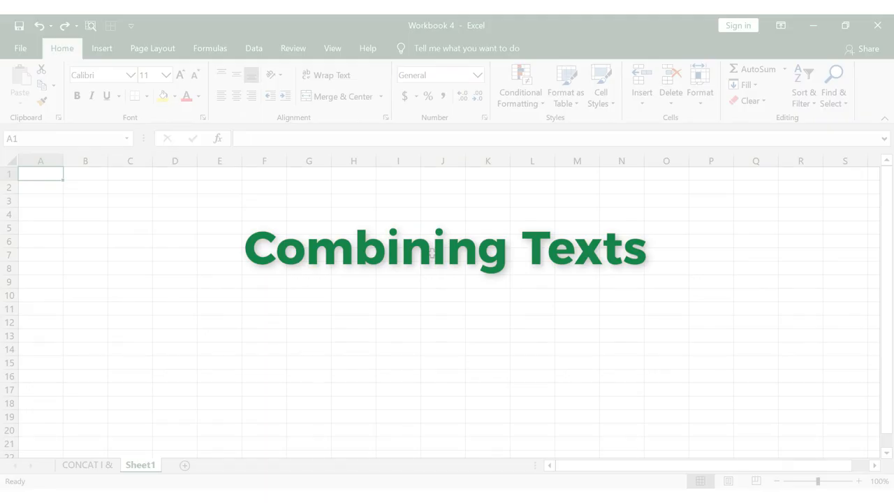
Open the "CONCAT I &" sheet and examine the First Name and Last Name columns of the Company XYZ table
click(95, 465)
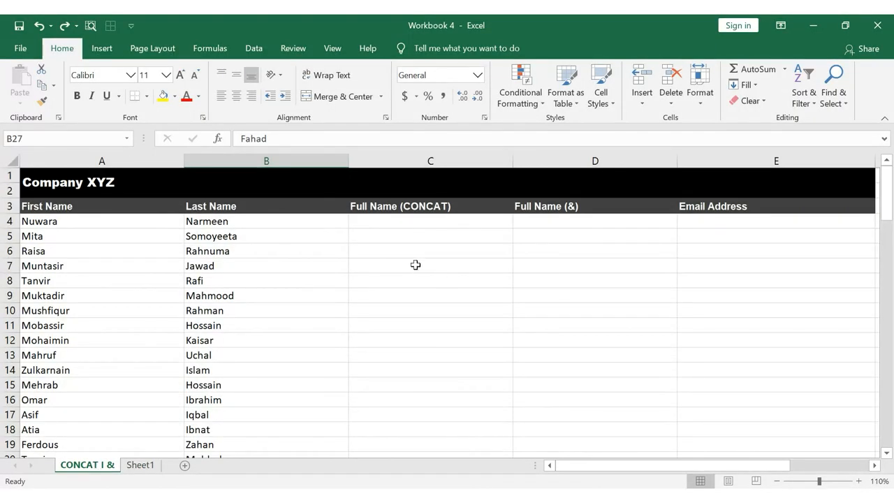
click(294, 190)
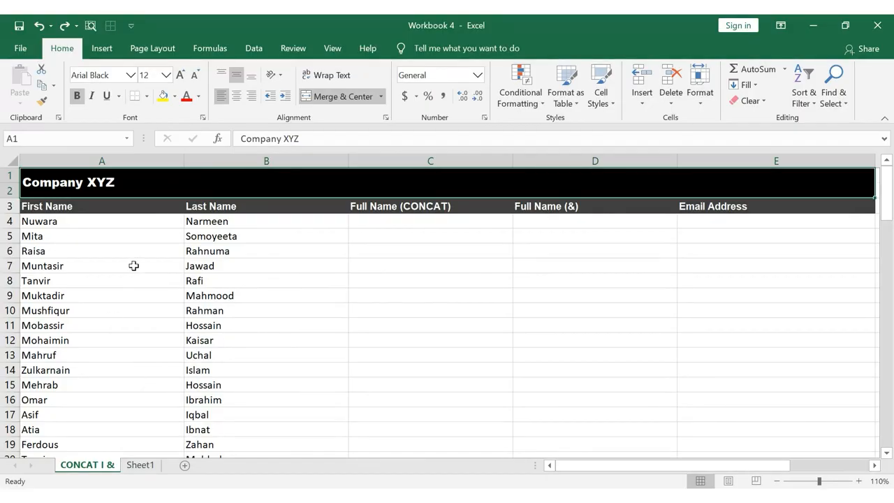
click(98, 221)
key(Right)
key(Down)
key(Down)
key(Down)
key(Down)
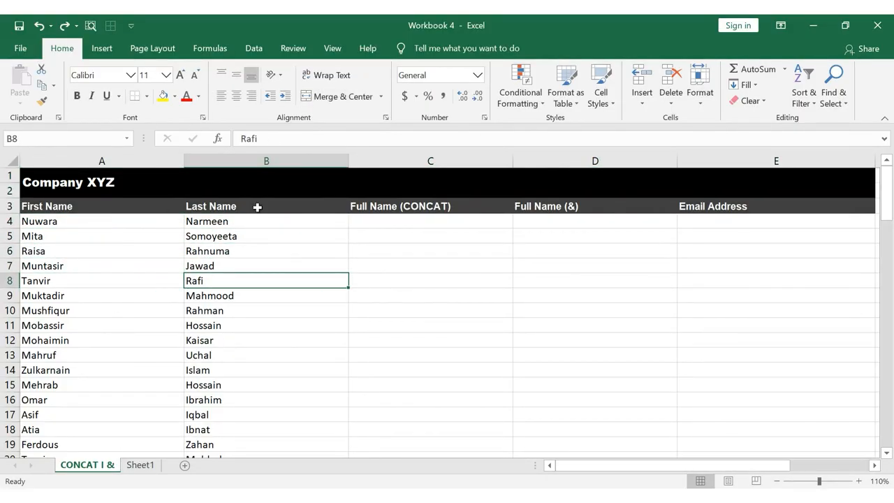
click(363, 185)
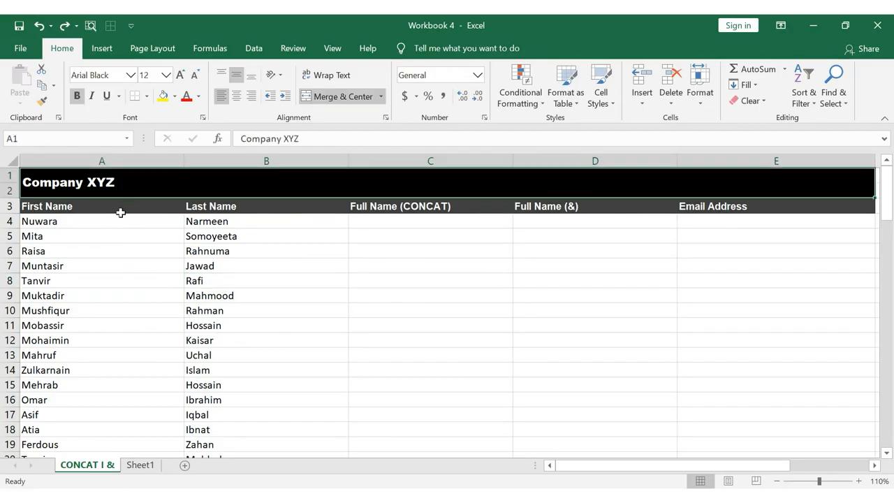
click(124, 220)
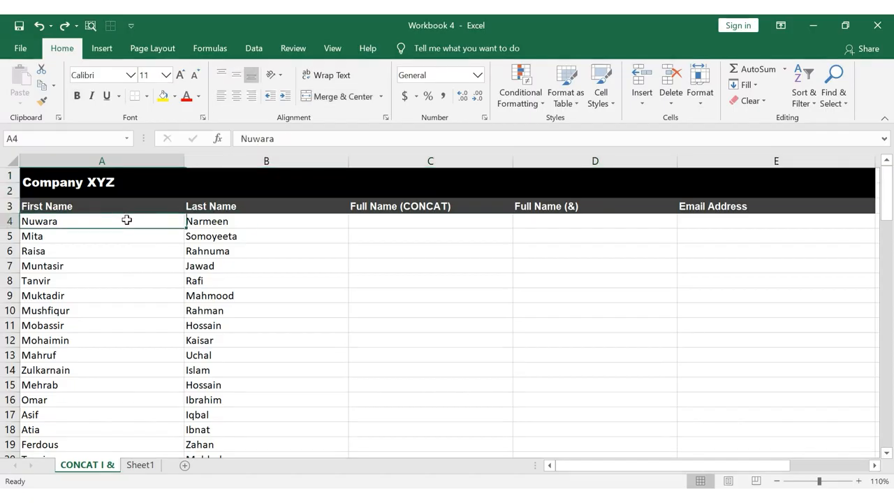
click(244, 224)
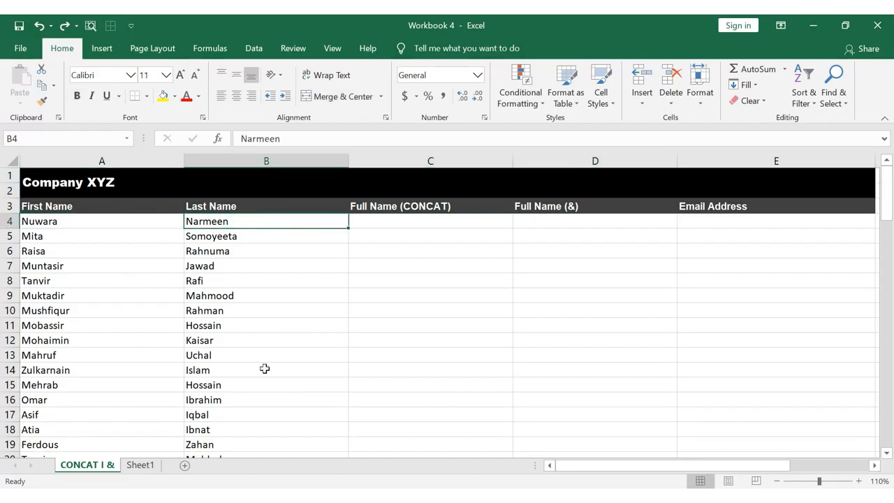
Look down the Full Name (CONCAT) column from cell C4 to row 18
click(424, 222)
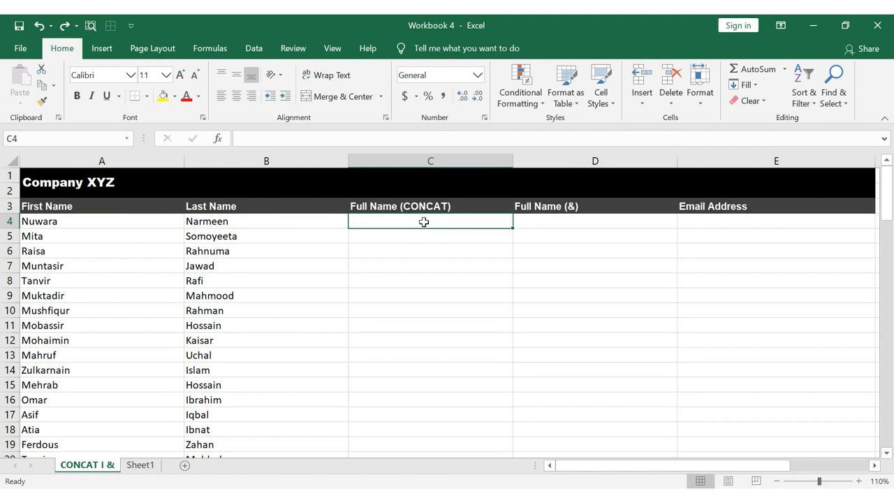
key(Down)
key(Down)
key(Down)
key(Down)
key(Down)
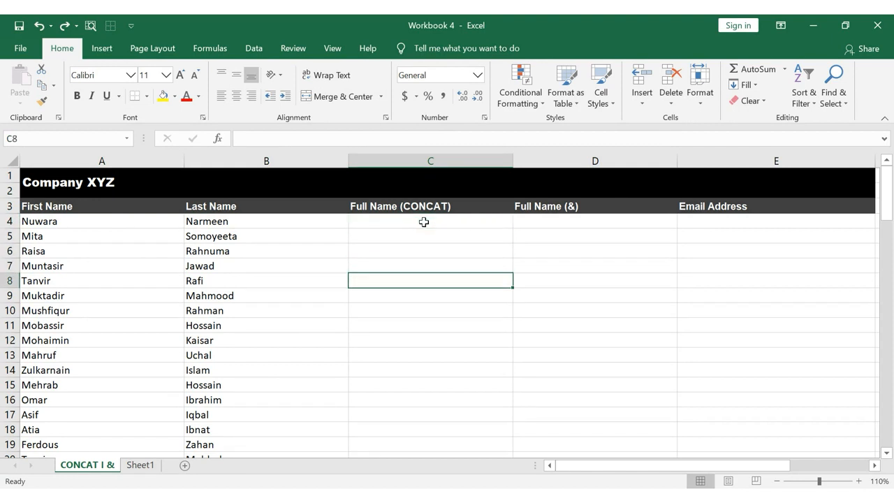
key(Down)
key(Down)
key(Down)
key(Down)
key(Down)
key(Down)
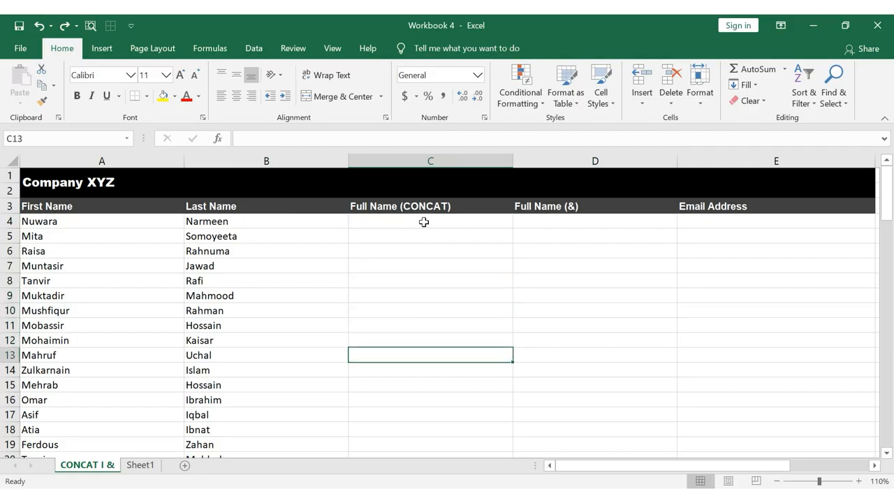
key(Down)
key(Down)
key(Down)
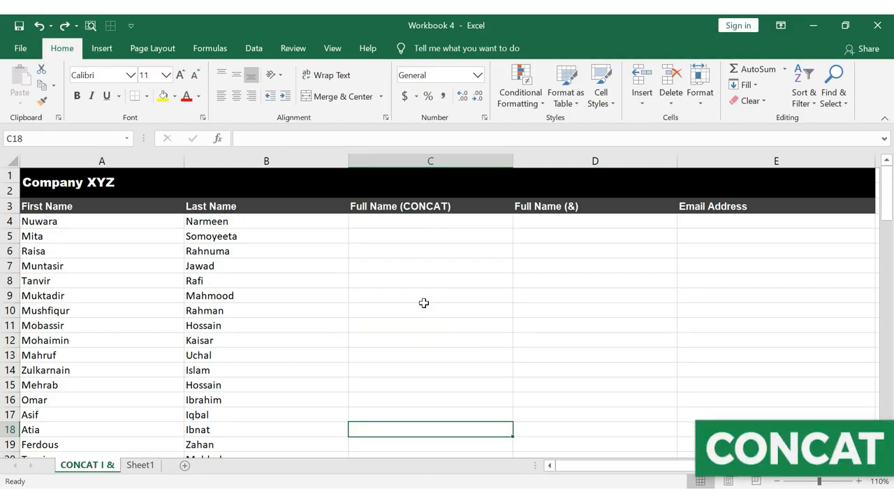
Combine the first and last name of row 4 in cell C4 with the formula =CONCAT(A4,B4)
click(466, 223)
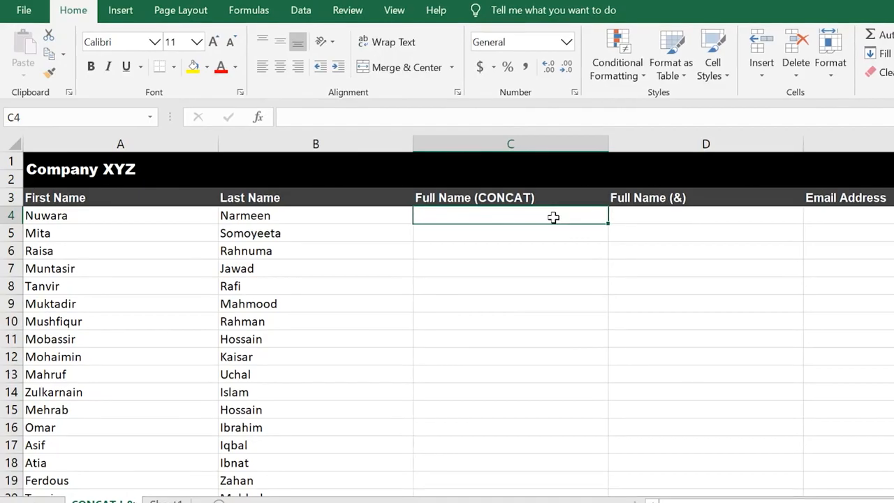
text(=CONCAT)
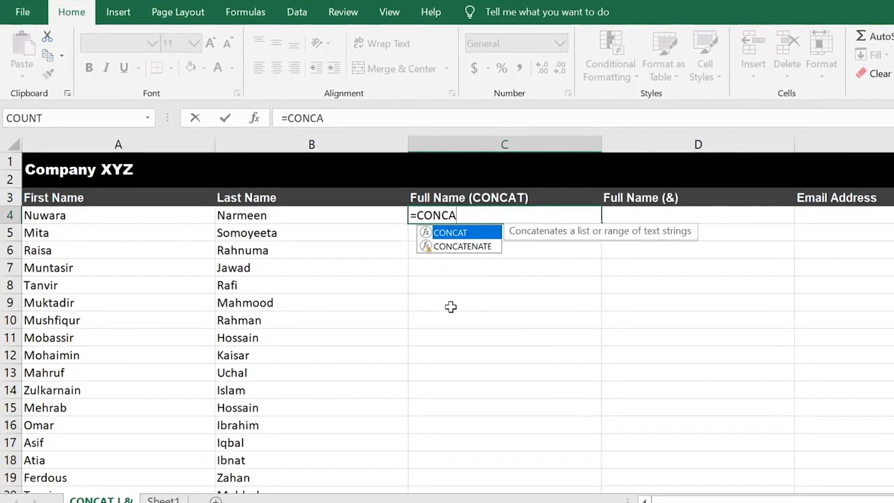
key(Tab)
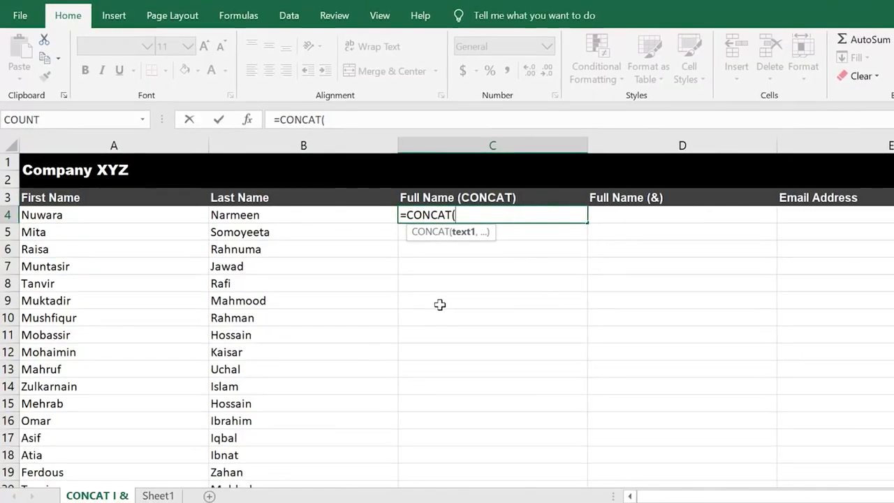
click(175, 215)
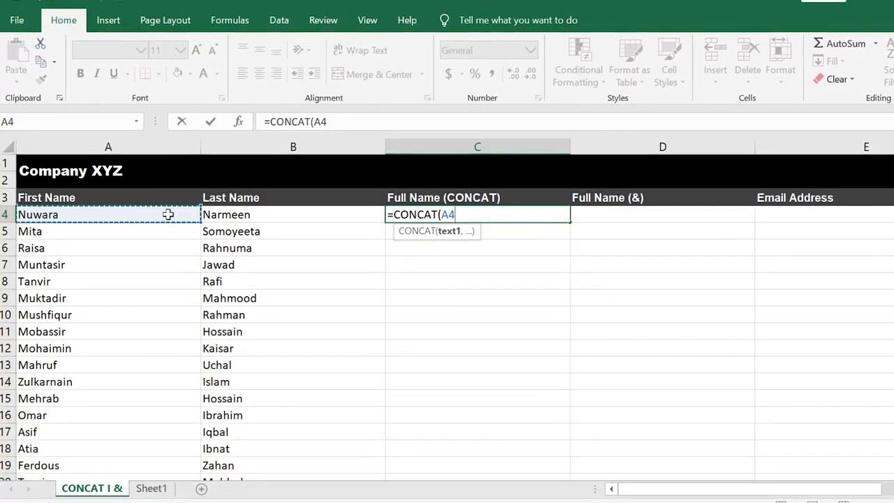
text(,)
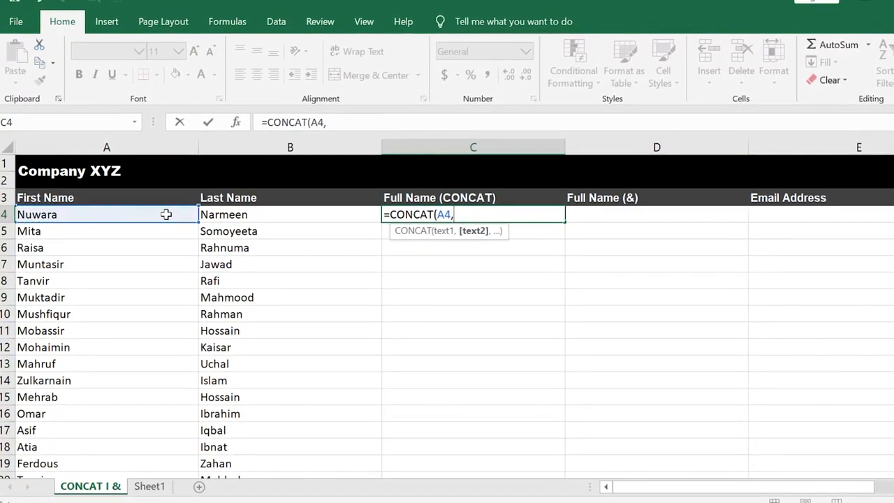
click(287, 214)
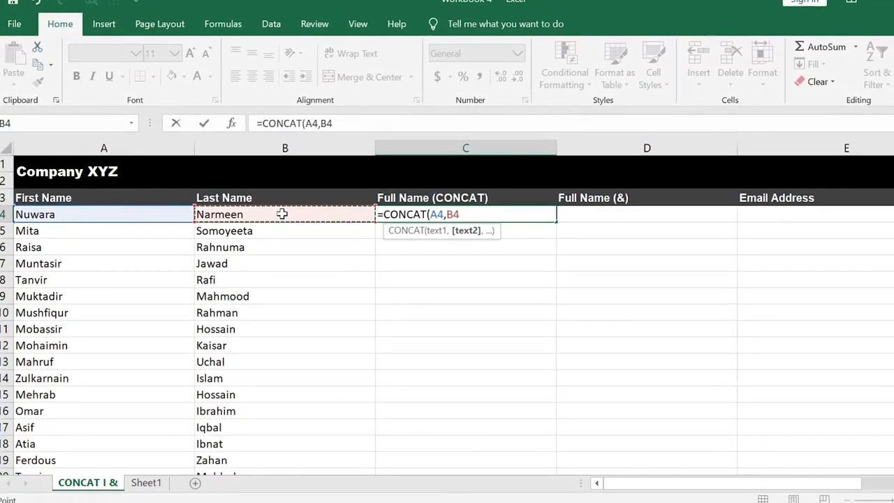
text())
key(Return)
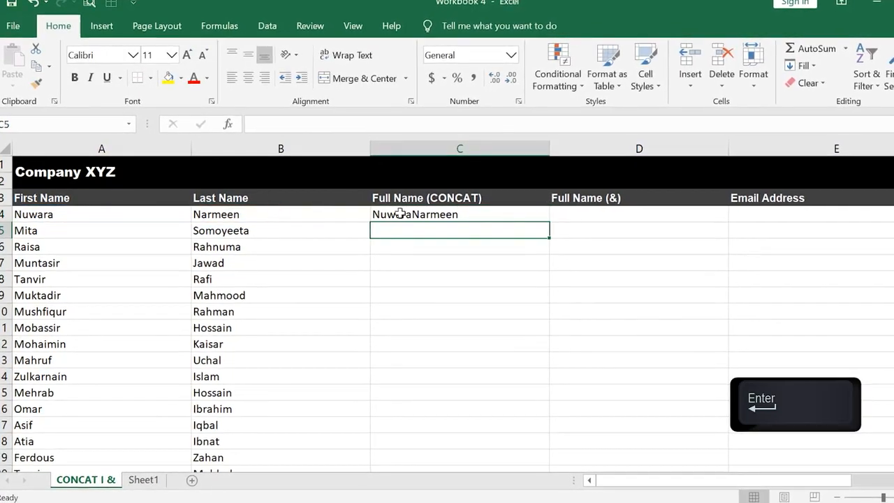
Clear the existing CONCAT formula out of cell C4, leaving the cell in edit mode
click(479, 216)
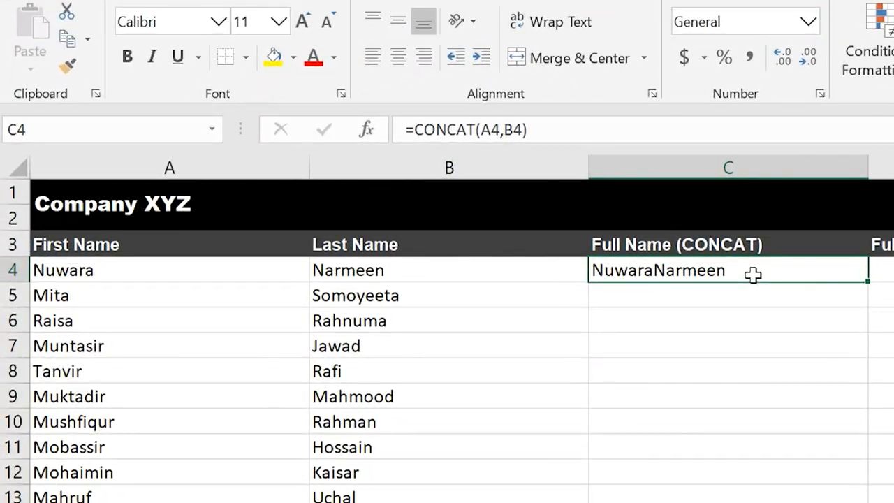
double_click(445, 222)
key(BackSpace)
key(BackSpace)
key(BackSpace)
key(BackSpace)
key(BackSpace)
key(BackSpace)
key(BackSpace)
key(BackSpace)
key(BackSpace)
key(BackSpace)
key(BackSpace)
key(BackSpace)
key(BackSpace)
key(BackSpace)
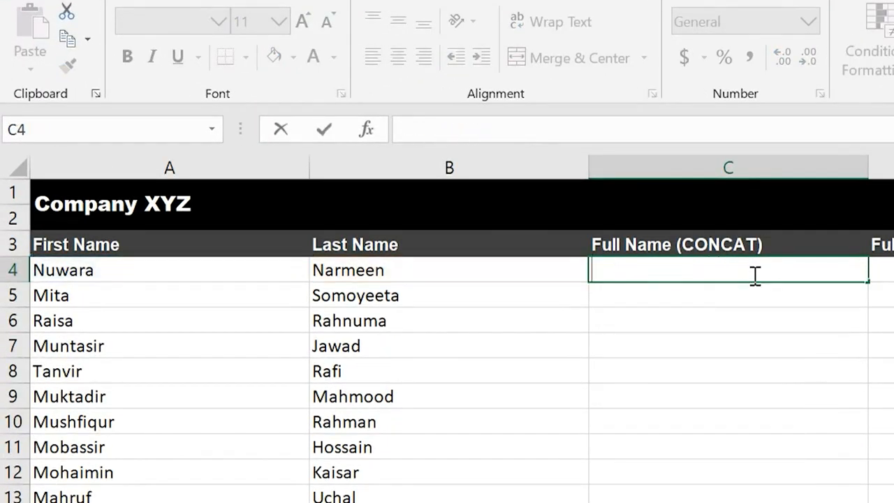
Enter =CONCAT(A4," ",B4) in cell C4 to join the first and last name with a space between them
text(=CON)
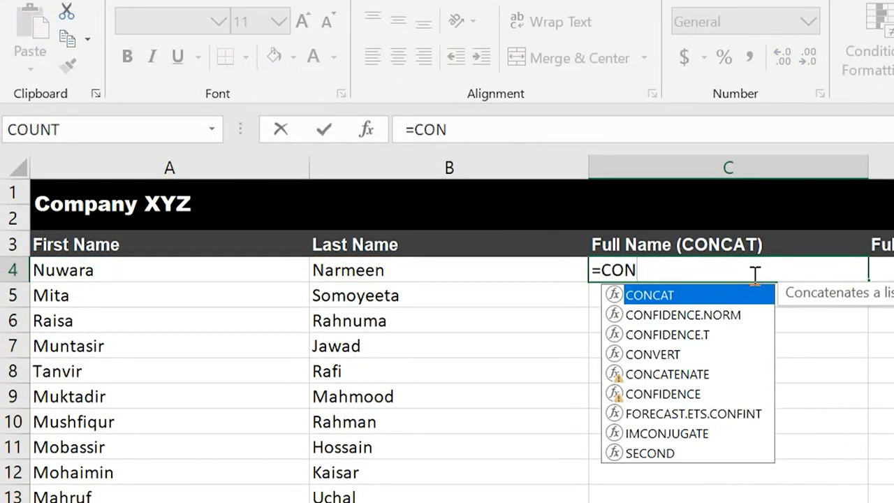
key(Tab)
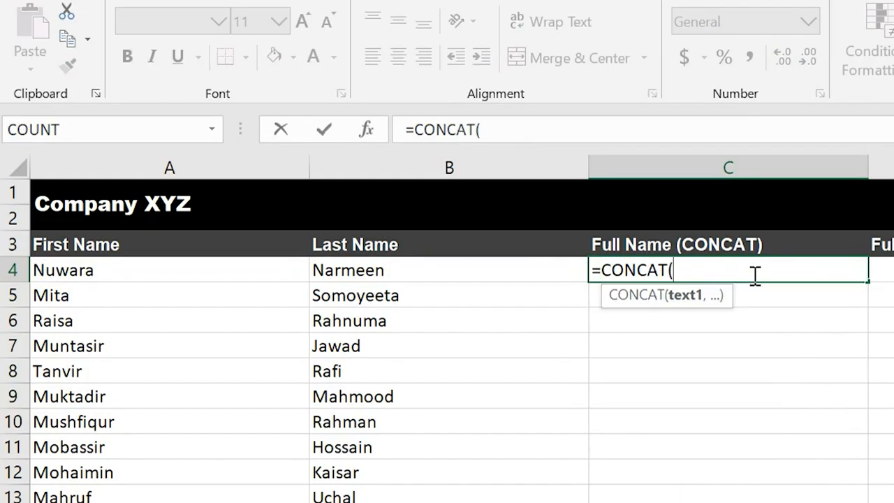
click(271, 270)
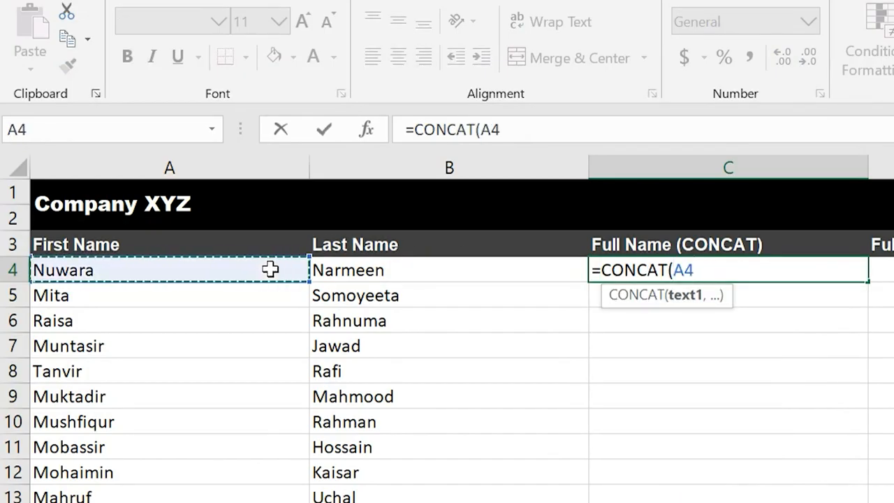
text(,)
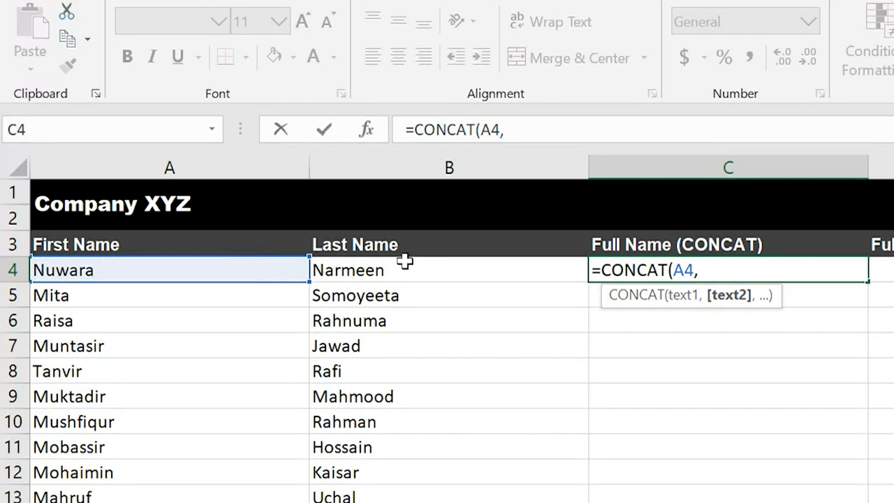
text(")
text(,)
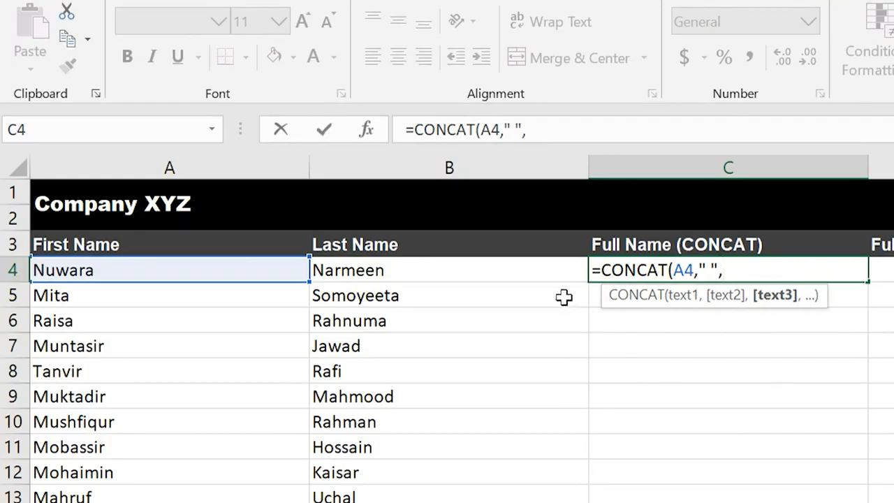
click(546, 272)
text())
key(Return)
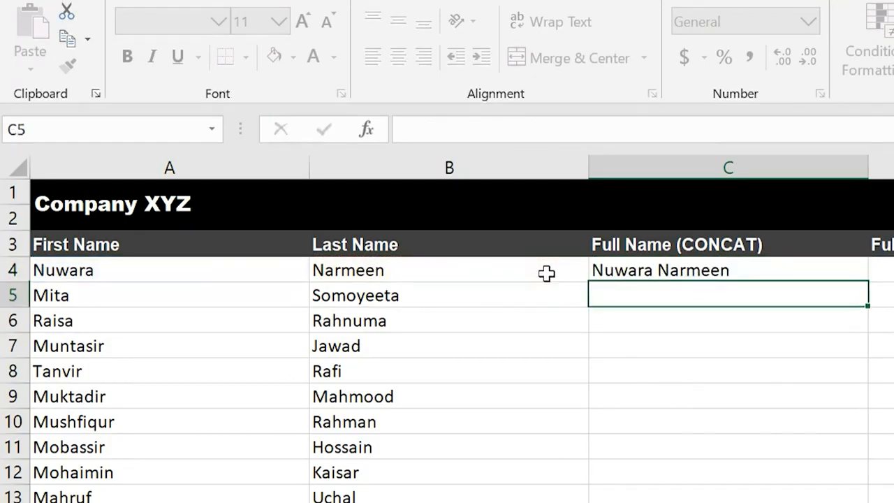
Replace the space between the quotation marks in C4's formula with 123ABC, making it =CONCAT(A4,"123ABC",B4)
click(760, 272)
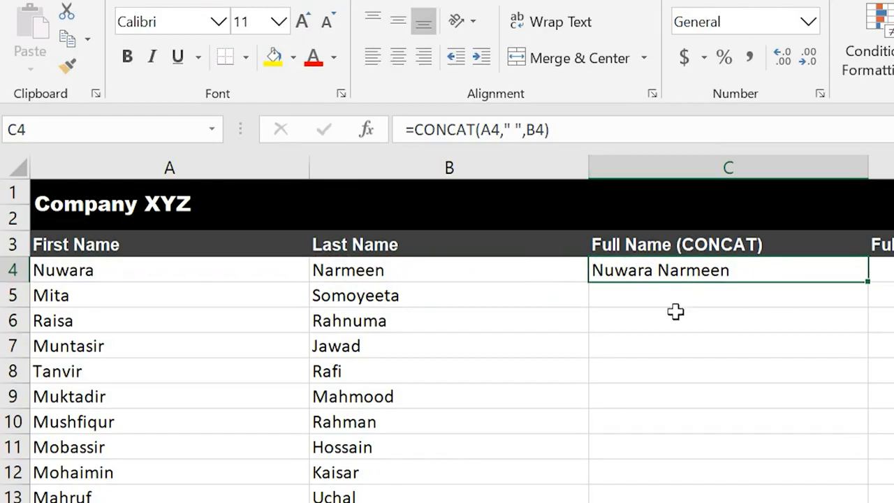
double_click(779, 269)
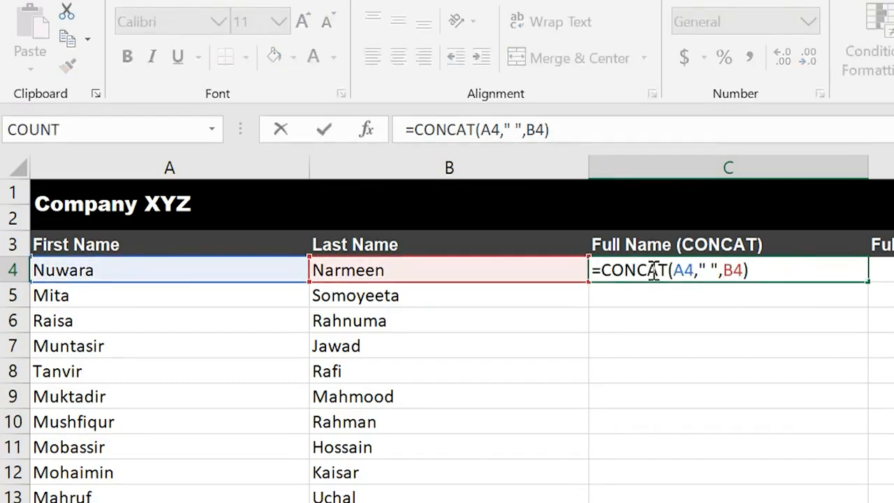
click(811, 294)
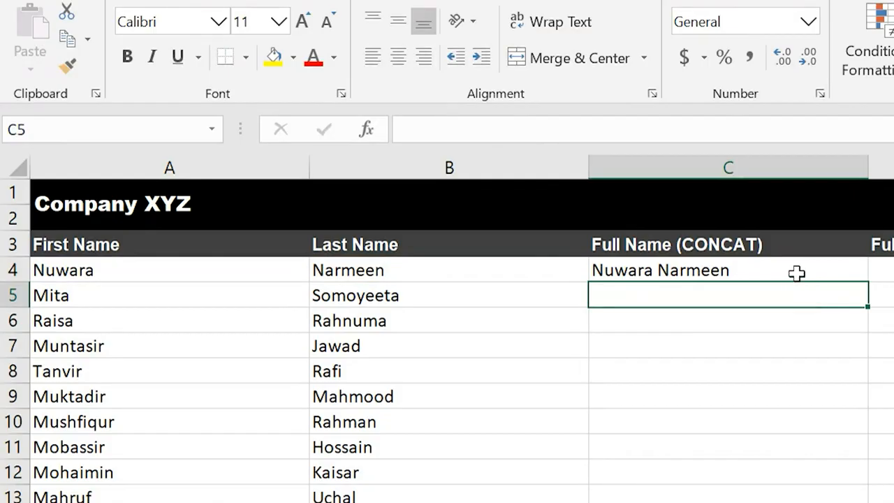
double_click(796, 270)
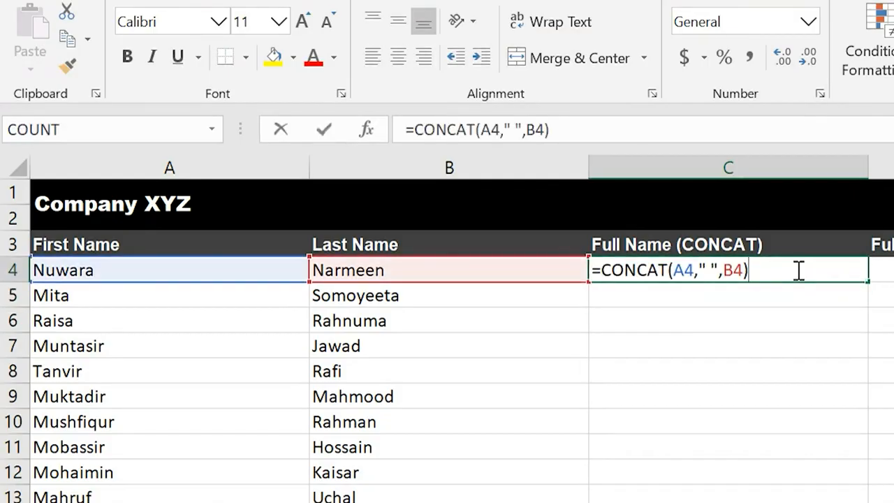
click(709, 270)
key(BackSpace)
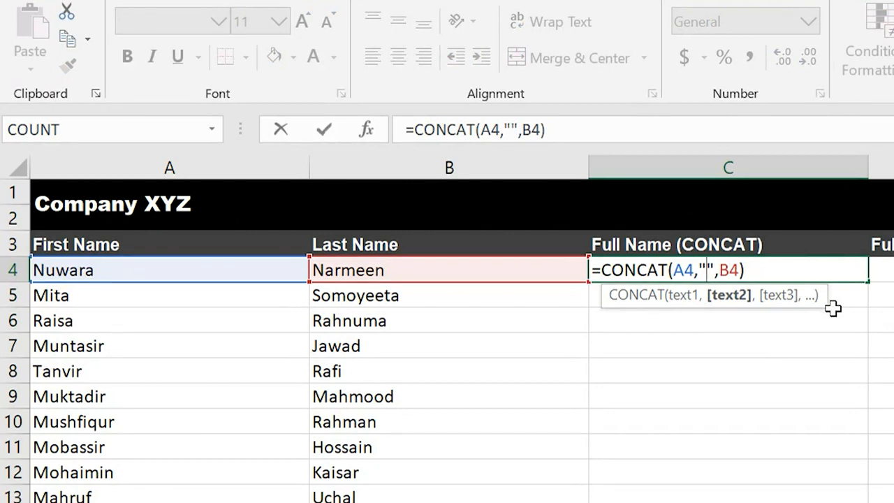
text(123)
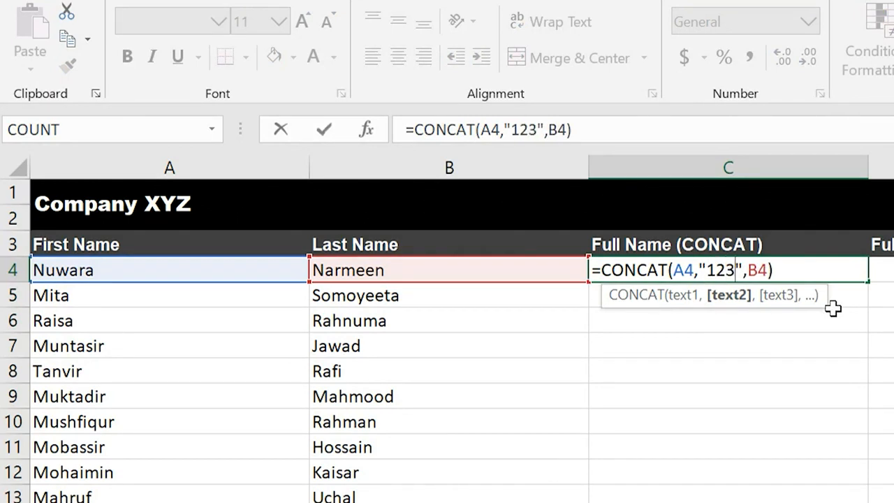
text(ABC)
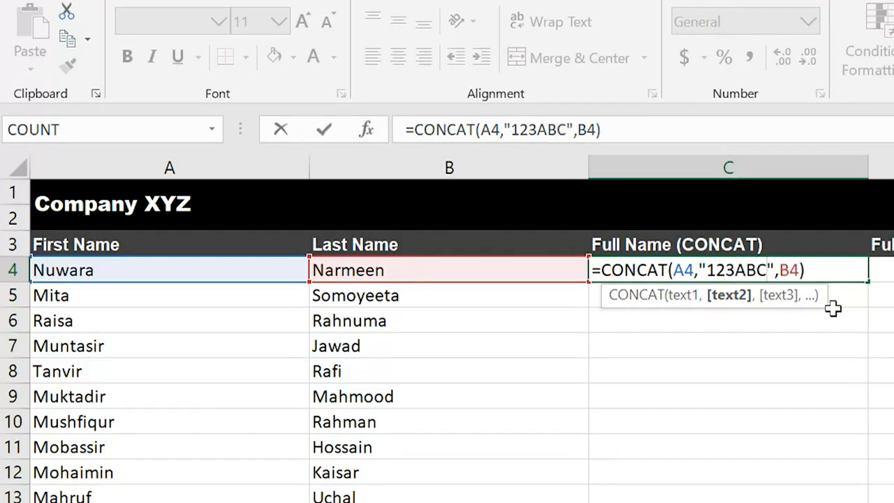
key(Return)
click(818, 269)
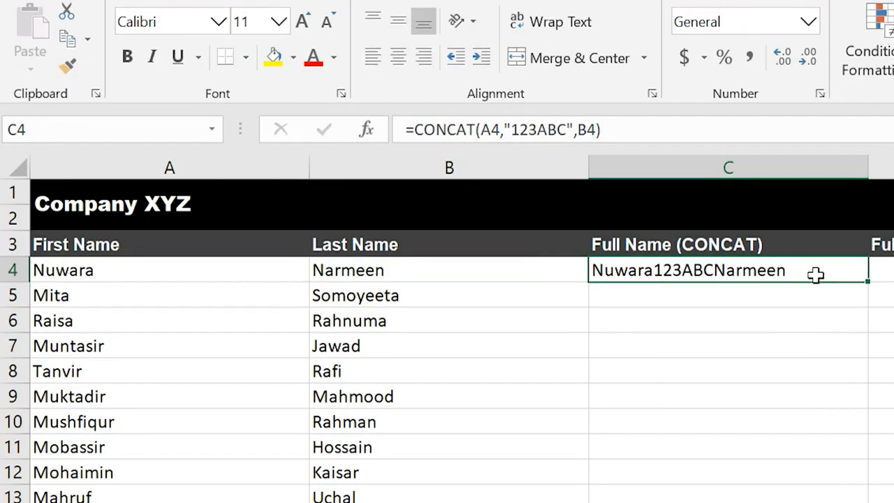
double_click(816, 275)
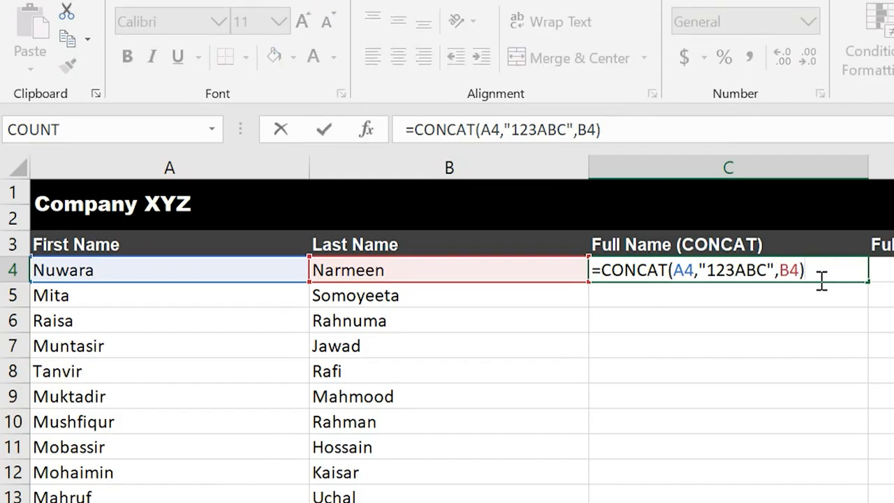
key(Return)
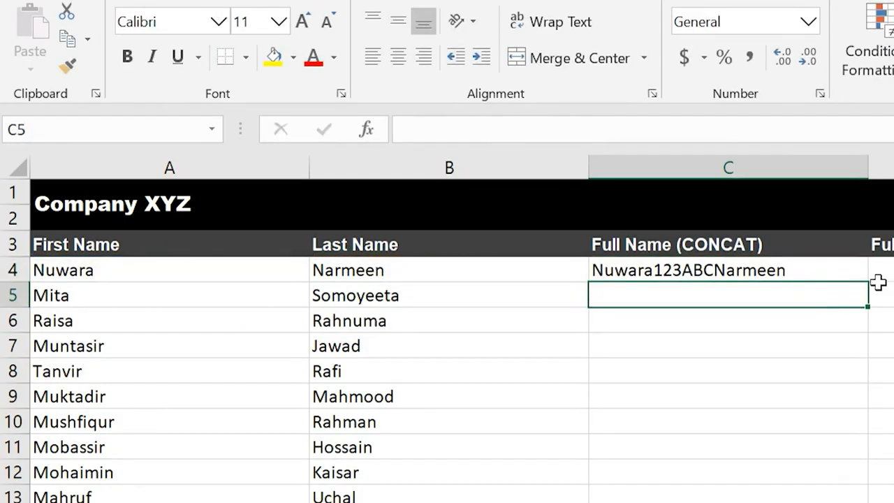
Undo the 123ABC separator edit in C4 and fill the restored CONCAT formula down the Full Name (CONCAT) column
key(ctrl+z)
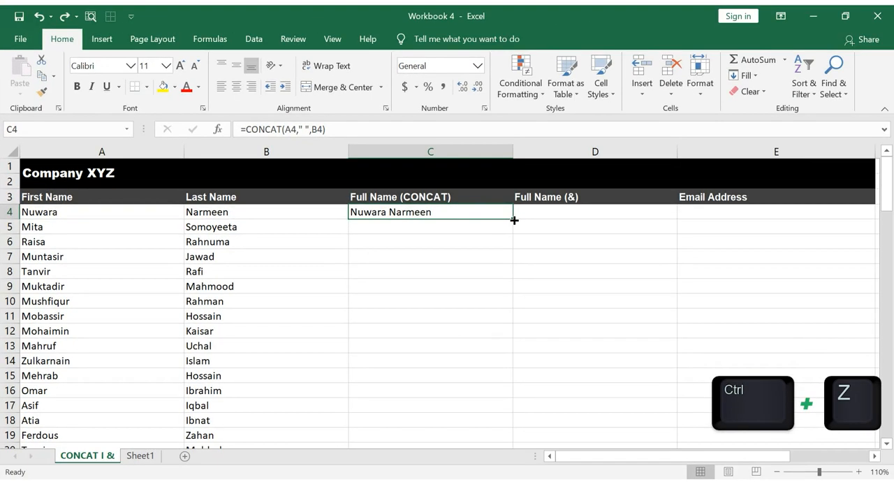
double_click(868, 284)
click(467, 216)
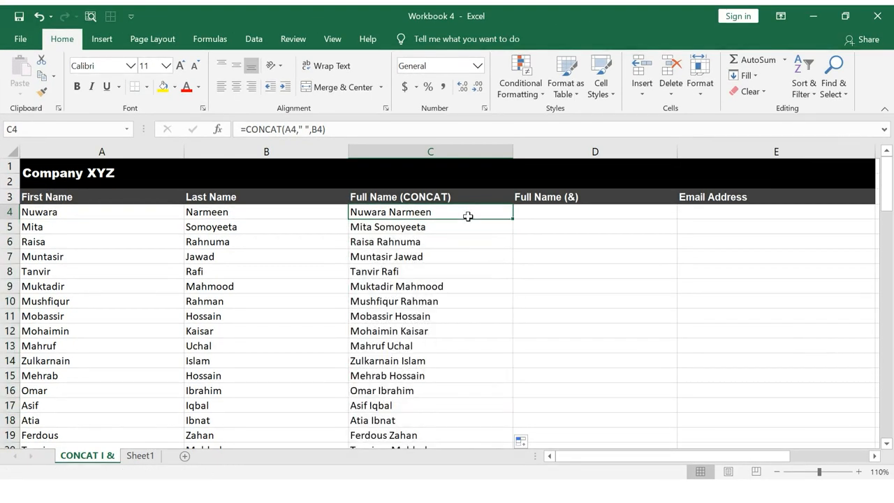
key(Page_Down)
key(Page_Down)
key(Page_Down)
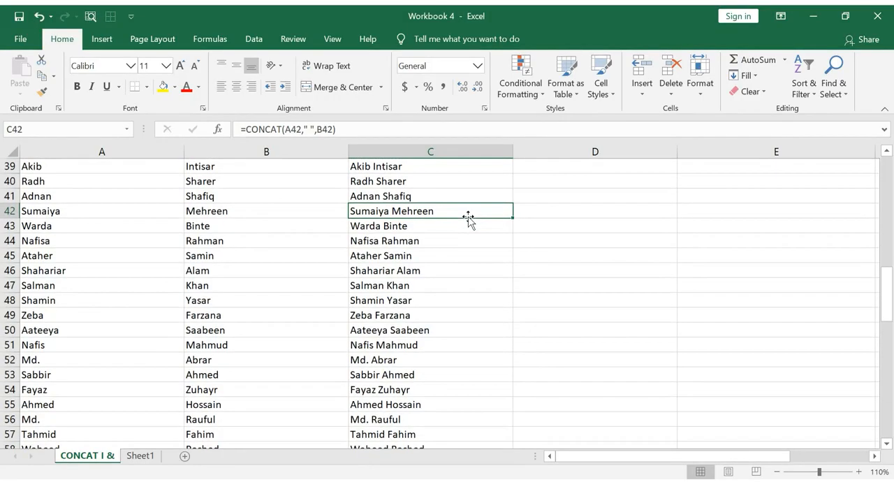
key(Page_Up)
key(Page_Up)
key(Page_Up)
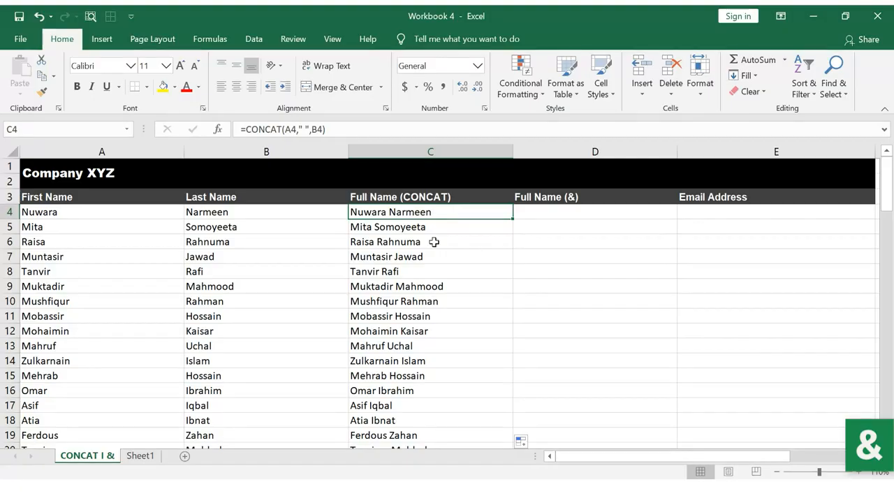
Enter =A4&" "&B4 in cell D4 to join the first and last name with a space using the ampersand operator
click(594, 215)
text(=)
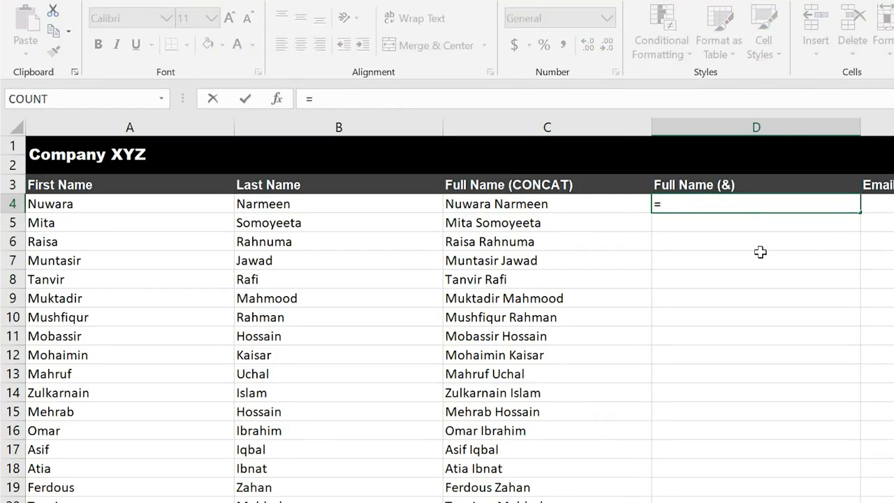
click(221, 201)
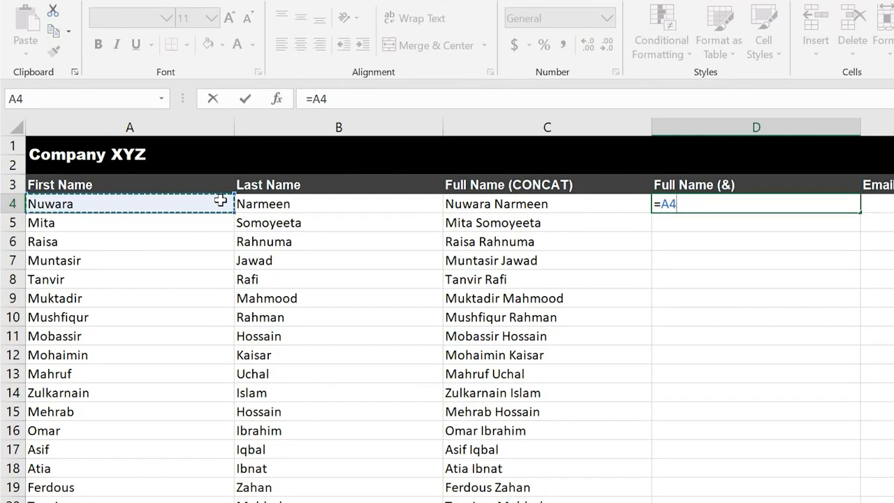
text(&)
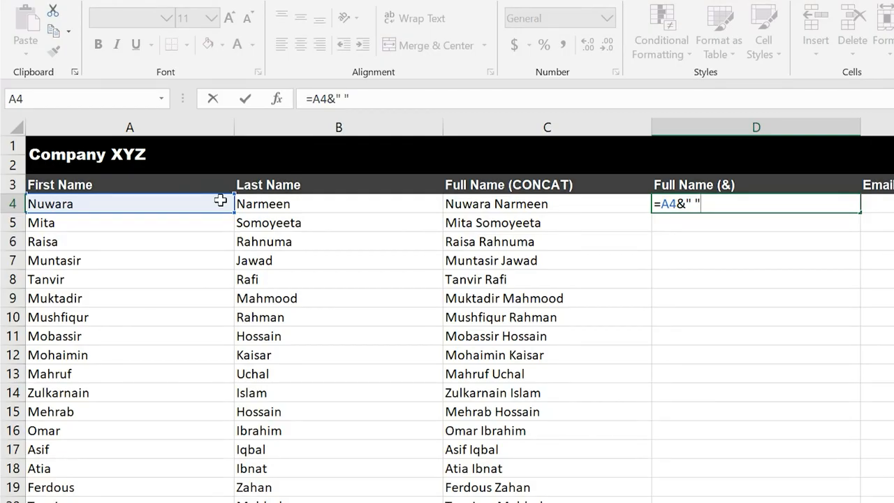
text(&)
click(331, 204)
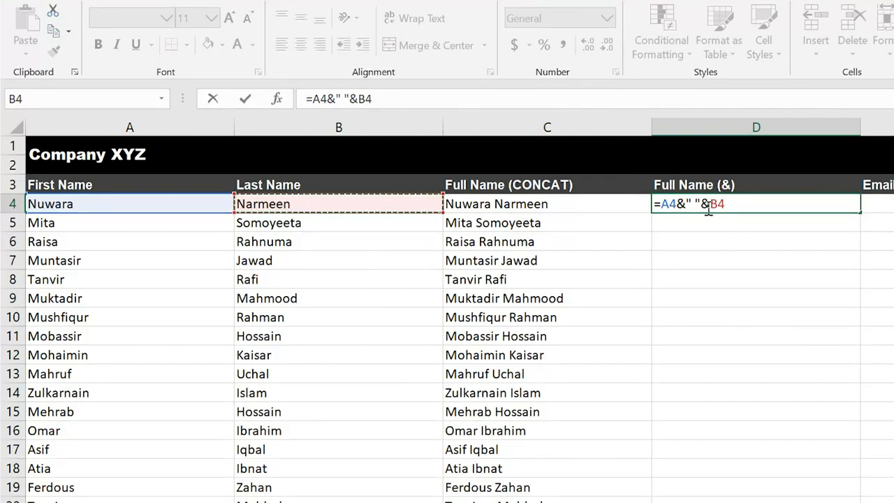
key(Return)
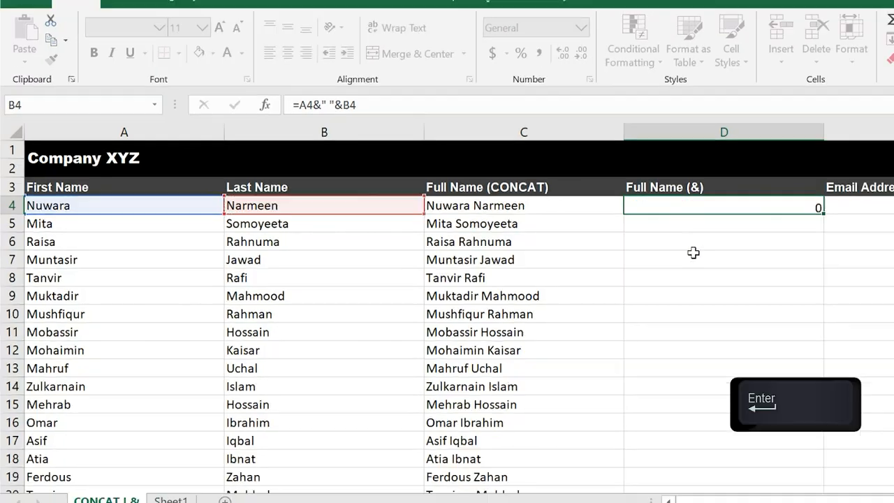
Fill the ampersand formula from D4 down the Full Name (&) column for all listed people
click(793, 205)
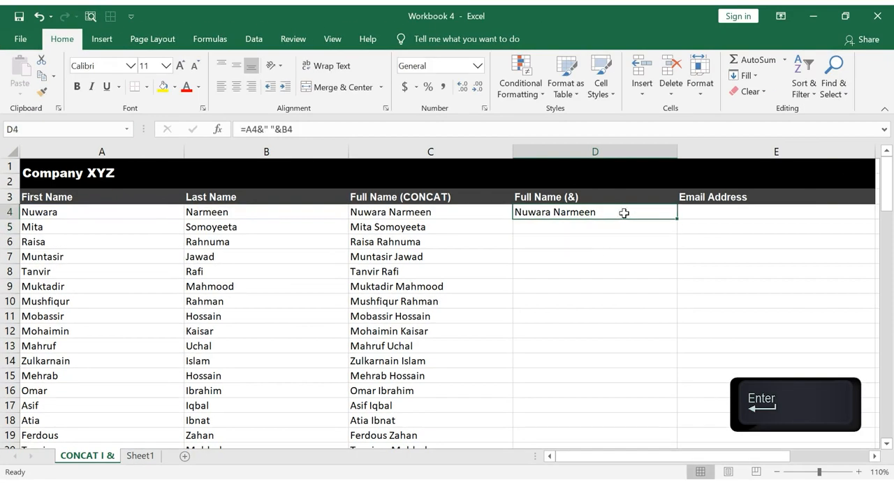
double_click(677, 219)
click(649, 212)
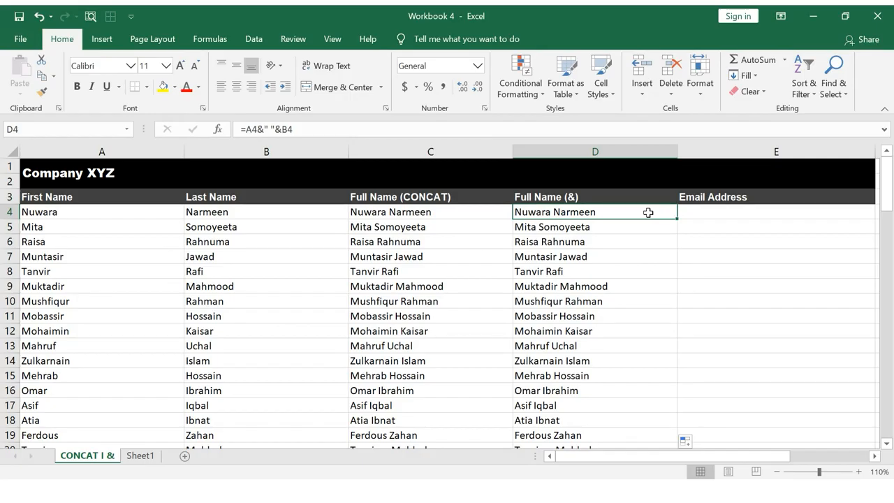
click(707, 215)
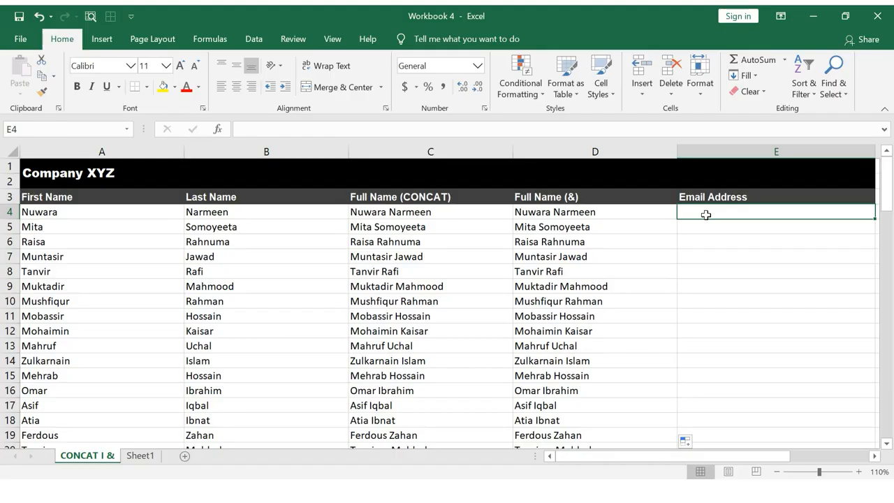
text(=)
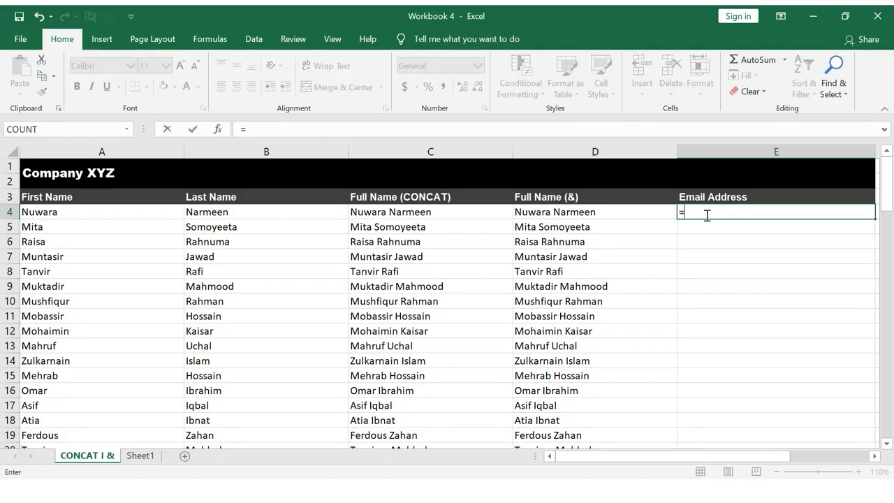
text(CONCAT()
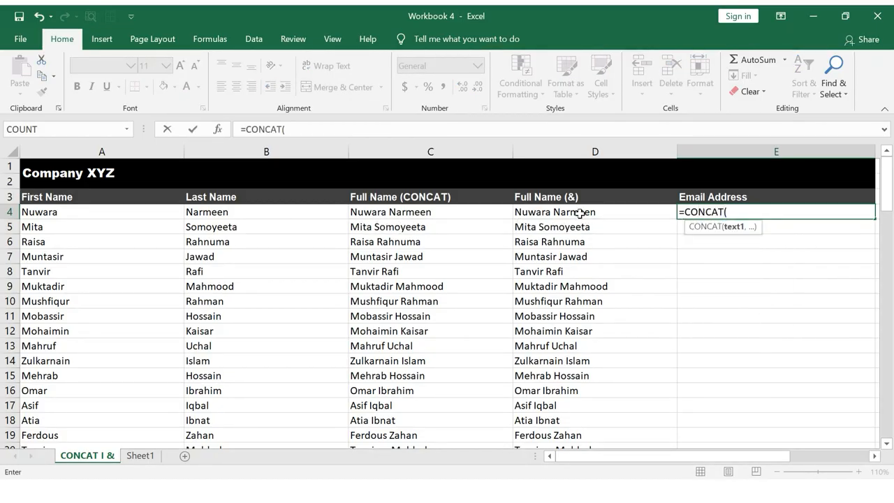
click(173, 213)
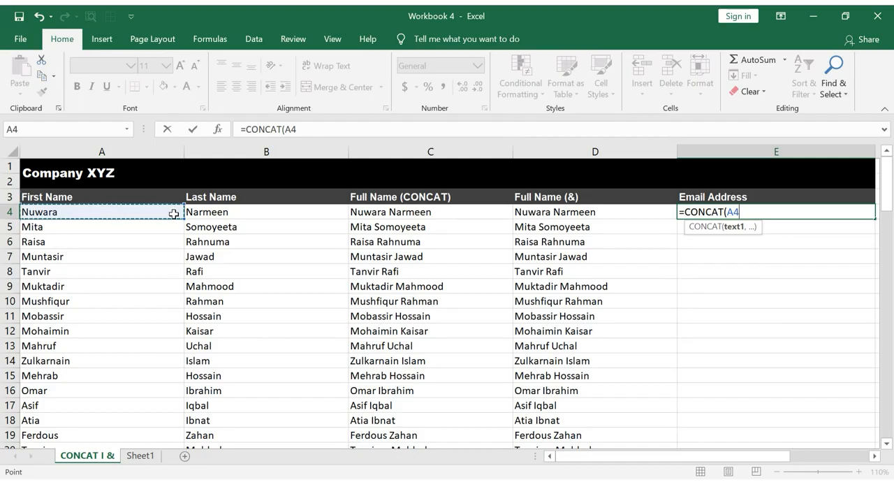
text(,".)
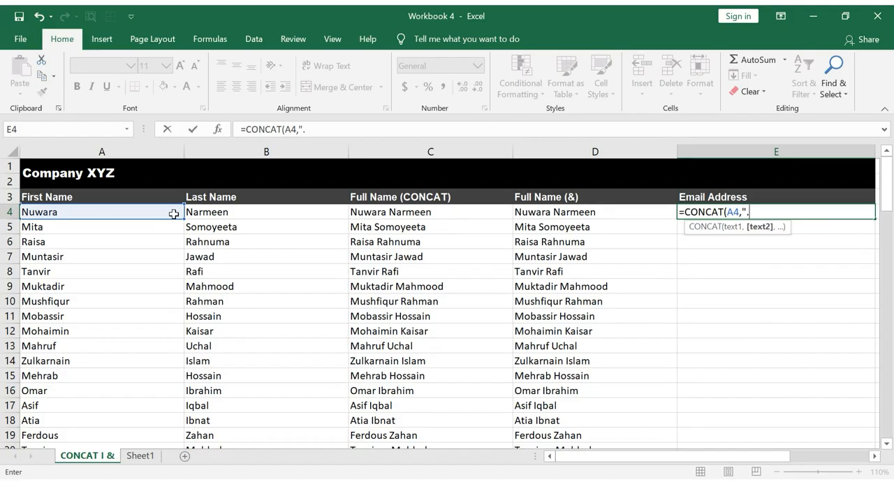
text(",)
click(256, 211)
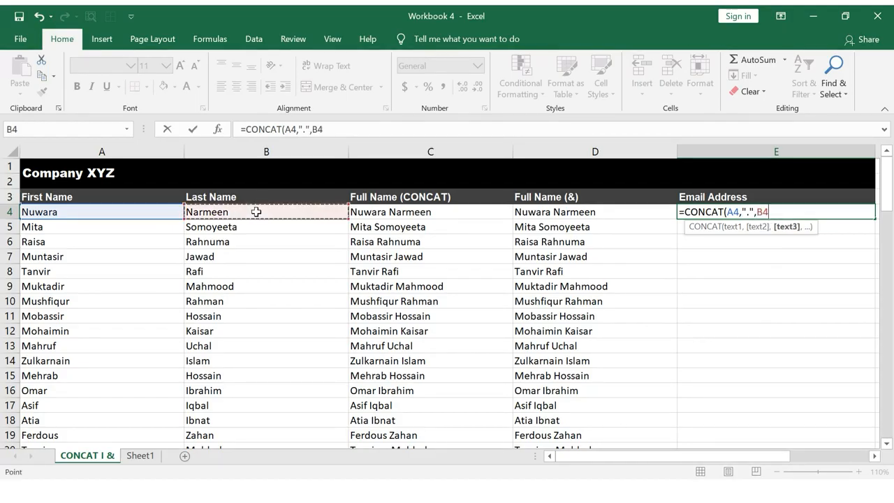
text(,)
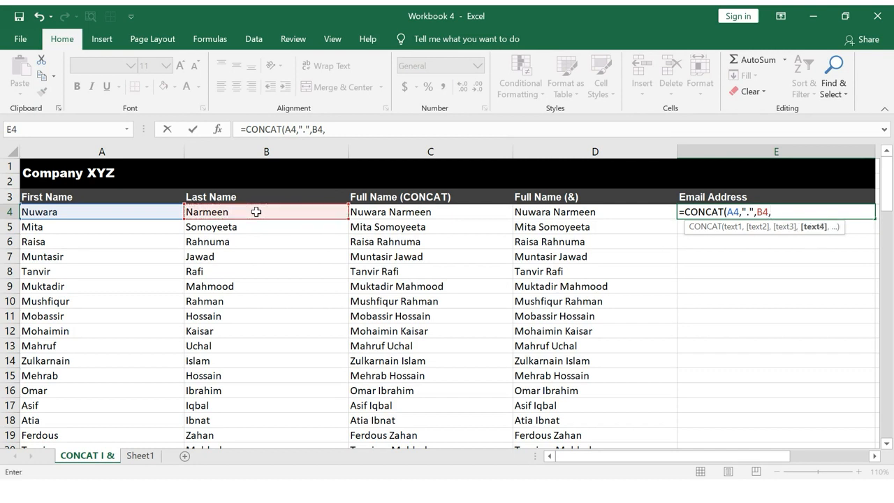
text(")
text(@comp)
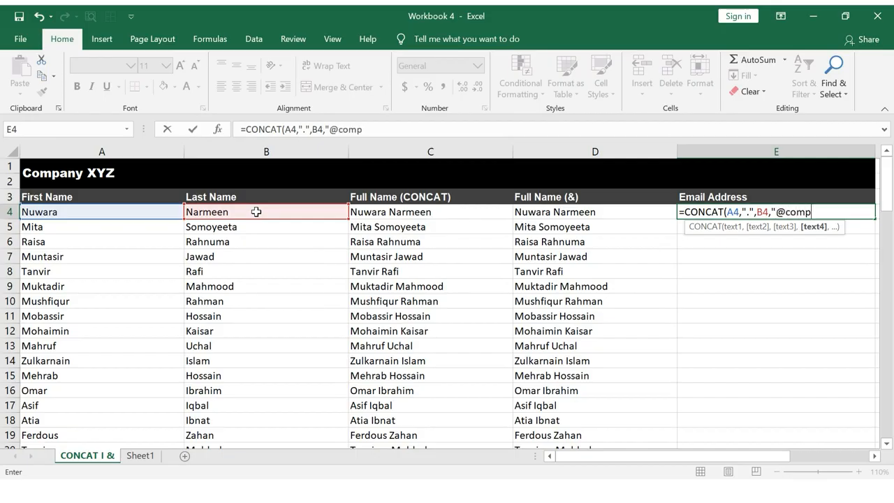
text(anyxyz.com")
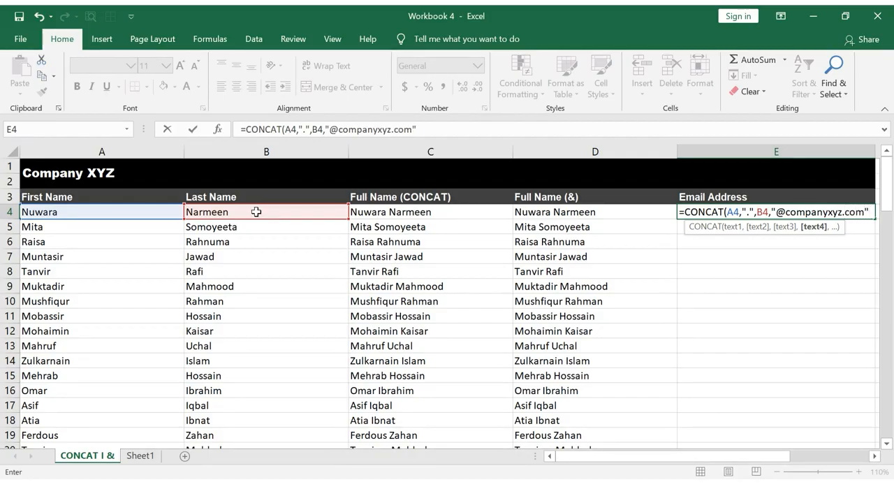
text())
key(Return)
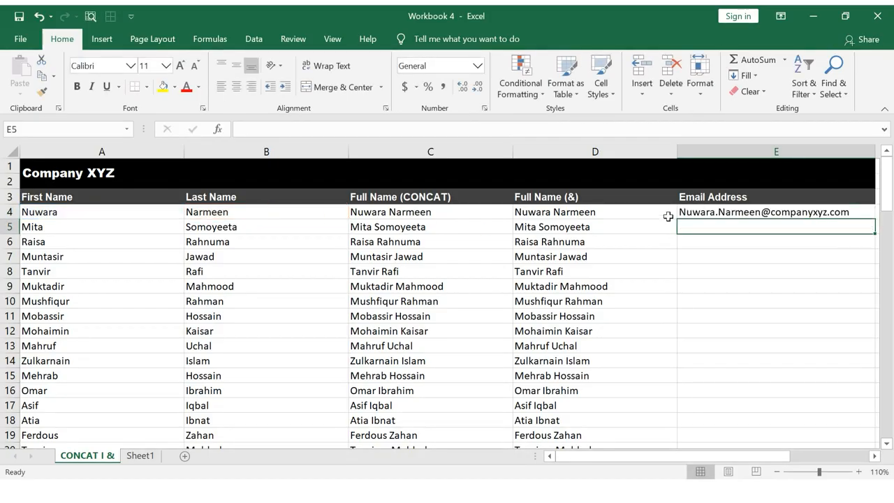
Fill the email formula from E4 down the Email Address column for all listed people
click(841, 211)
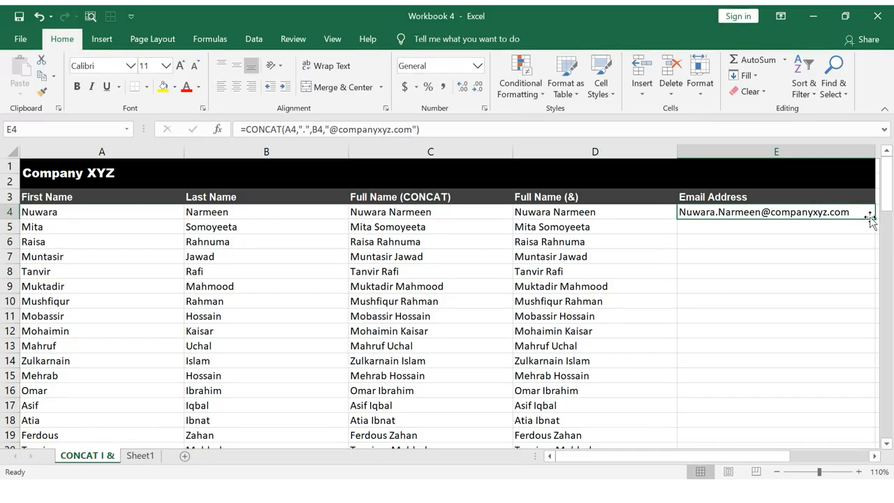
double_click(874, 220)
click(869, 217)
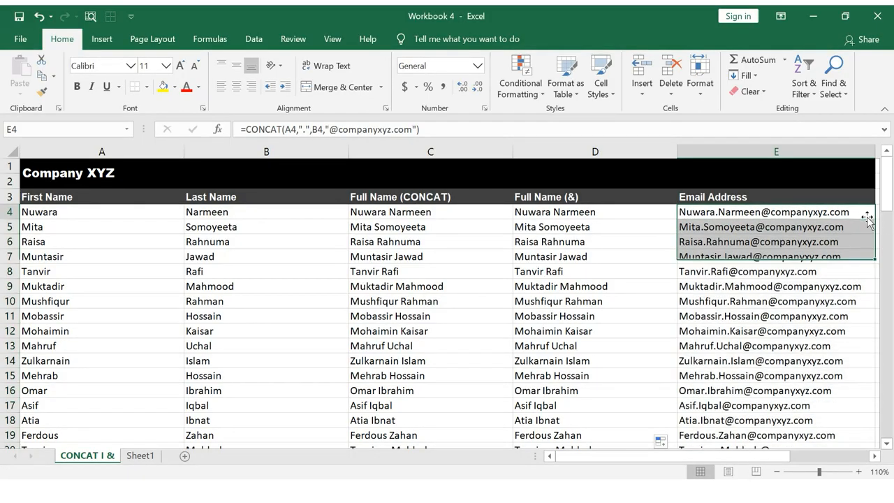
Review the generated addresses down the Email Address column to row 60, and return to the column's header
key(Down)
key(Down)
key(Down)
key(Down)
key(Down)
key(Down)
key(Down)
key(Down)
key(Down)
key(Down)
key(Down)
key(Down)
key(Down)
key(Down)
key(Down)
key(Down)
key(Down)
key(Down)
key(Down)
key(Down)
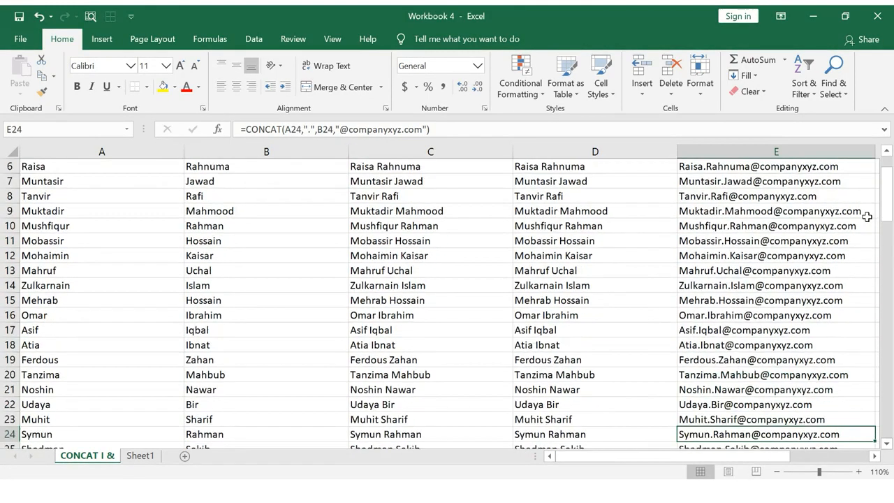
key(Down)
key(Down)
key(Down)
key(Down)
key(Down)
key(Down)
key(Down)
key(Down)
key(Down)
key(Down)
key(Down)
key(Down)
key(Down)
key(Down)
key(Down)
key(Down)
key(Down)
key(Down)
key(Down)
key(Down)
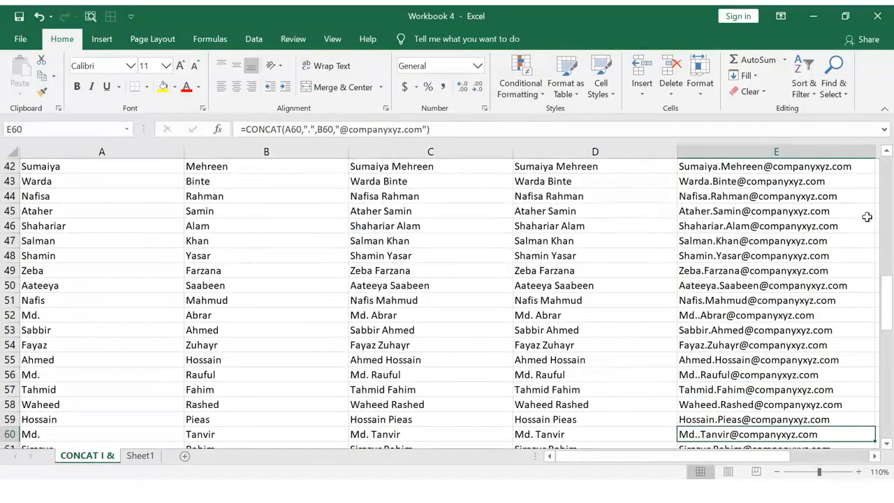
key(ctrl+Up)
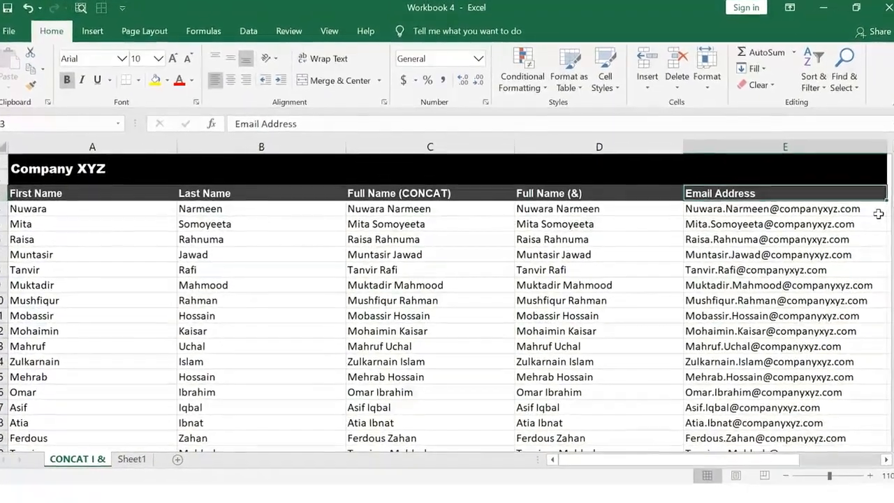